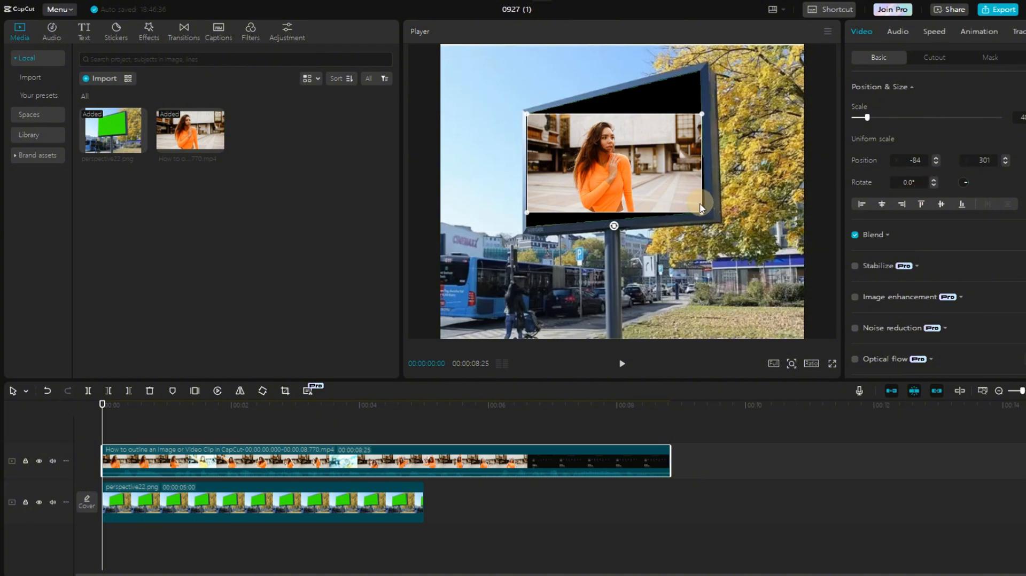
Step: Scale down the woman's video overlay, rotate it slightly and fit it inside the billboard's screen area
{"action": "mouse_move", "coordinate": [701, 213]}
{"action": "left_mouse_down"}
{"action": "mouse_move", "coordinate": [719, 224]}
{"action": "mouse_move", "coordinate": [690, 205]}
{"action": "left_mouse_up"}
{"action": "mouse_move", "coordinate": [683, 194]}
{"action": "left_mouse_down"}
{"action": "mouse_move", "coordinate": [680, 173]}
{"action": "mouse_move", "coordinate": [684, 191]}
{"action": "left_mouse_up"}
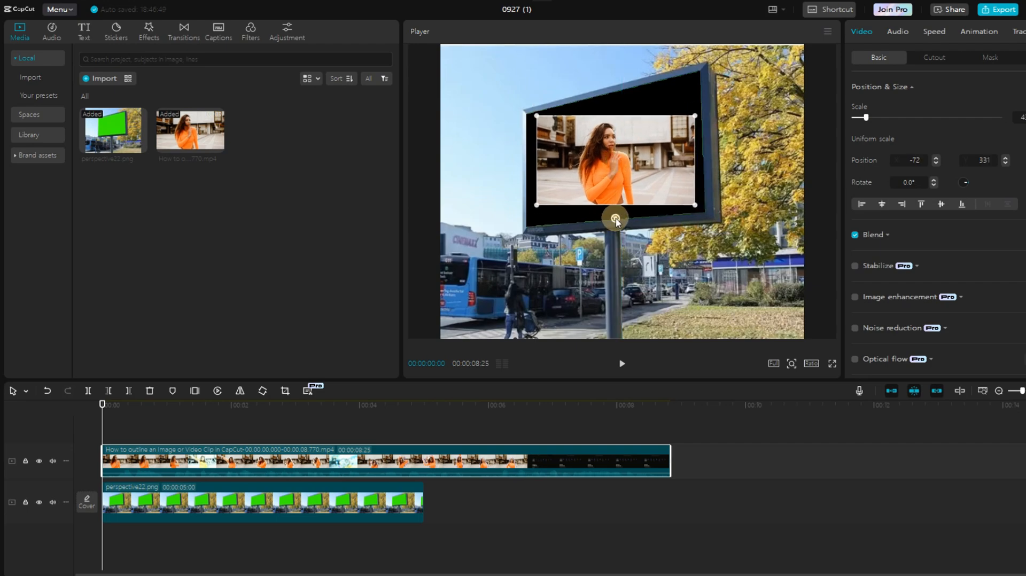
{"action": "left_click_drag", "start_coordinate": [616, 220], "coordinate": [629, 217]}
{"action": "left_click_drag", "start_coordinate": [689, 108], "coordinate": [715, 81]}
{"action": "mouse_move", "coordinate": [696, 136]}
{"action": "left_mouse_down"}
{"action": "mouse_move", "coordinate": [711, 114]}
{"action": "mouse_move", "coordinate": [700, 127]}
{"action": "left_mouse_up"}
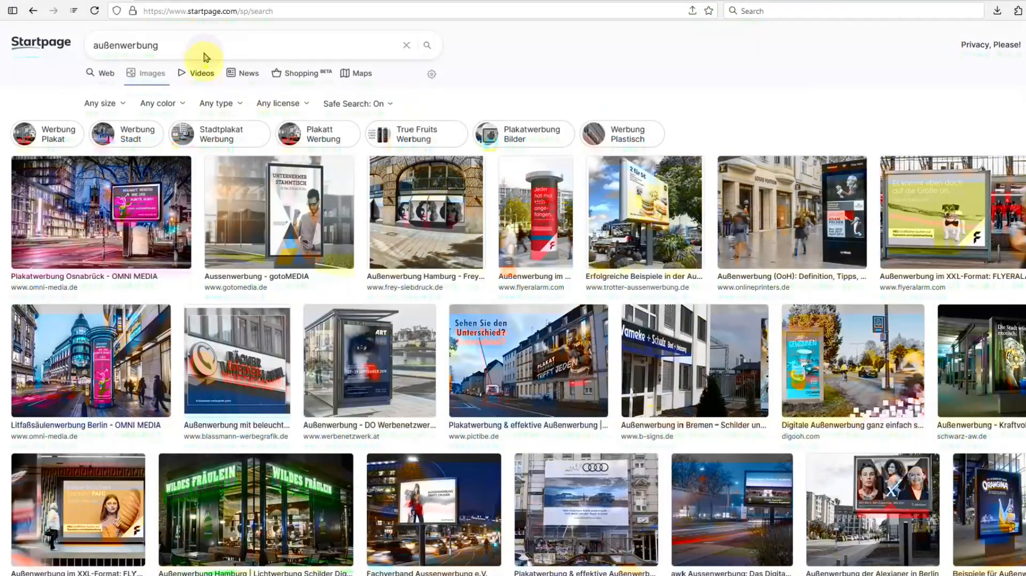
Step: In the browser, search Startpage images for "outdor ads" and open a billboard picture's saving options
{"action": "triple_click", "coordinate": [201, 56]}
{"action": "type", "text": "outdor ads"}
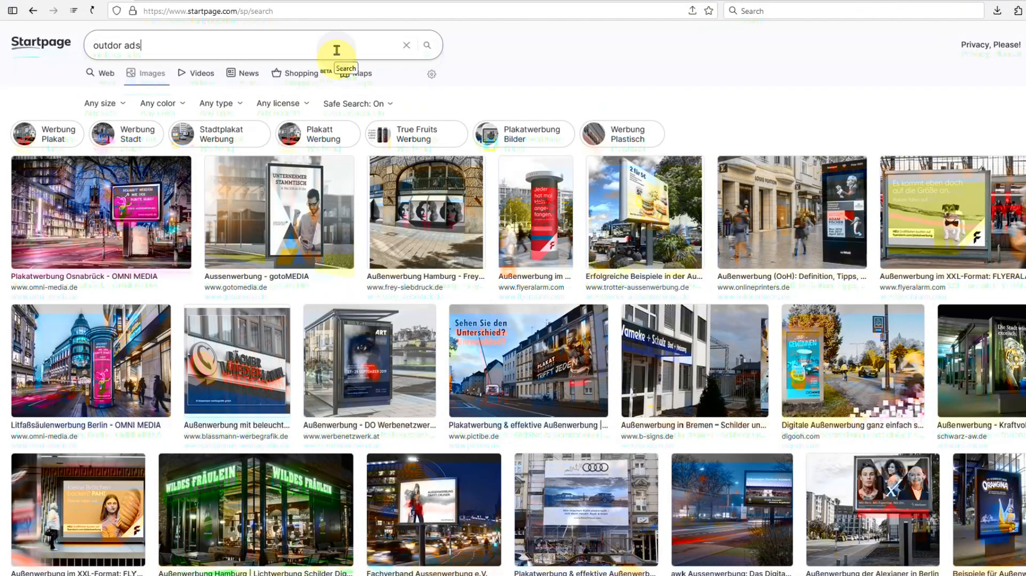
{"action": "key", "text": "Return"}
{"action": "left_click", "coordinate": [870, 217]}
{"action": "right_click", "coordinate": [452, 289]}
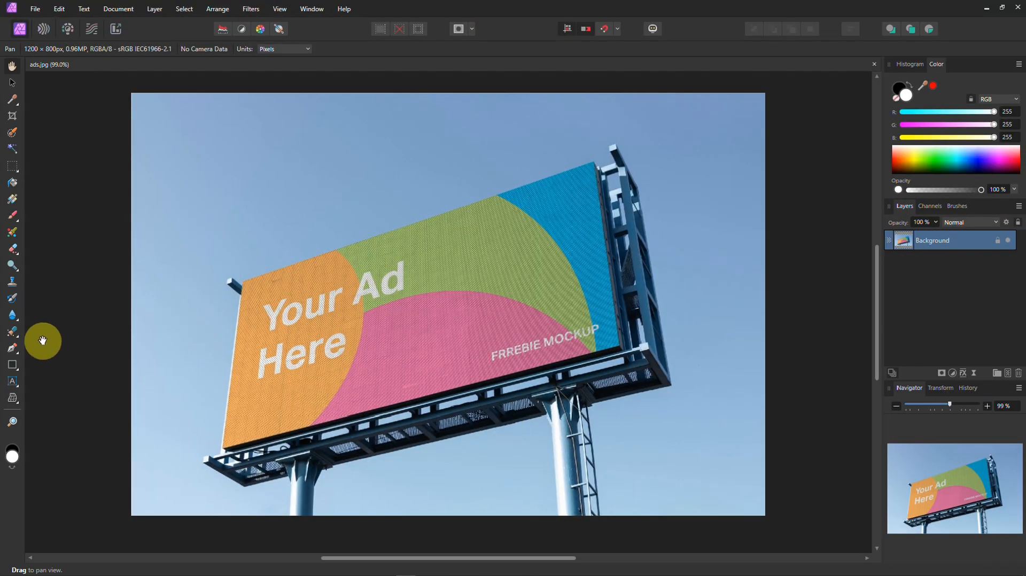
Step: Switch to Affinity Photo and trace the billboard's ad face with a closed four-corner Pen tool path in ads.jpg
{"action": "left_click", "coordinate": [12, 348]}
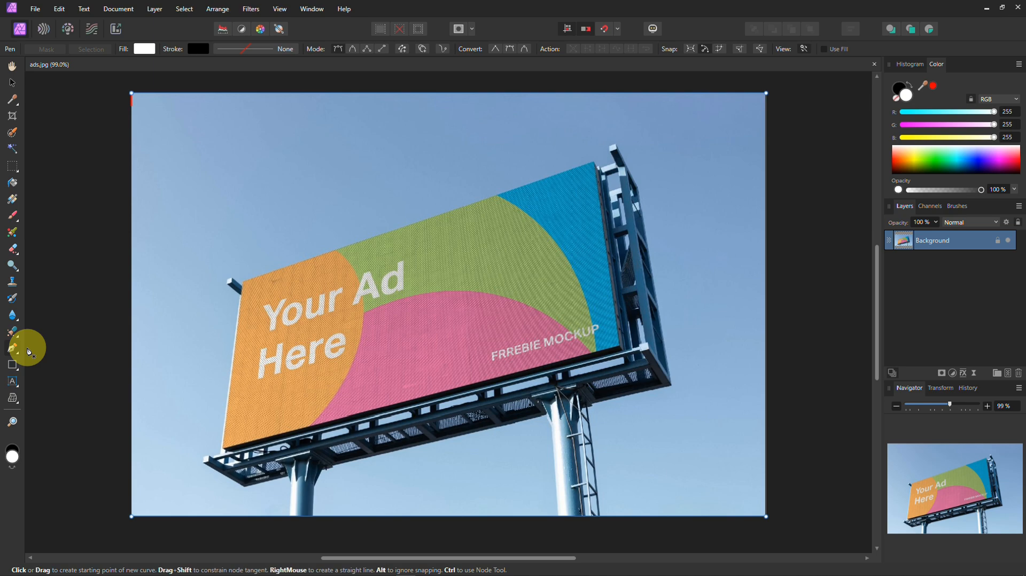
{"action": "left_click", "coordinate": [243, 281]}
{"action": "left_click", "coordinate": [595, 163]}
{"action": "left_click", "coordinate": [619, 346]}
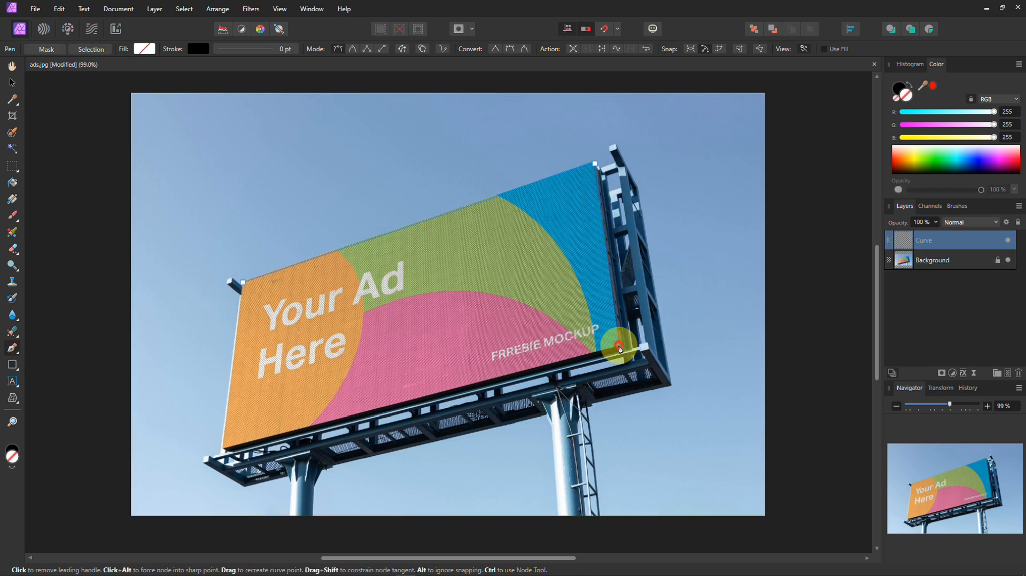
{"action": "left_click", "coordinate": [222, 445]}
{"action": "left_click", "coordinate": [243, 281]}
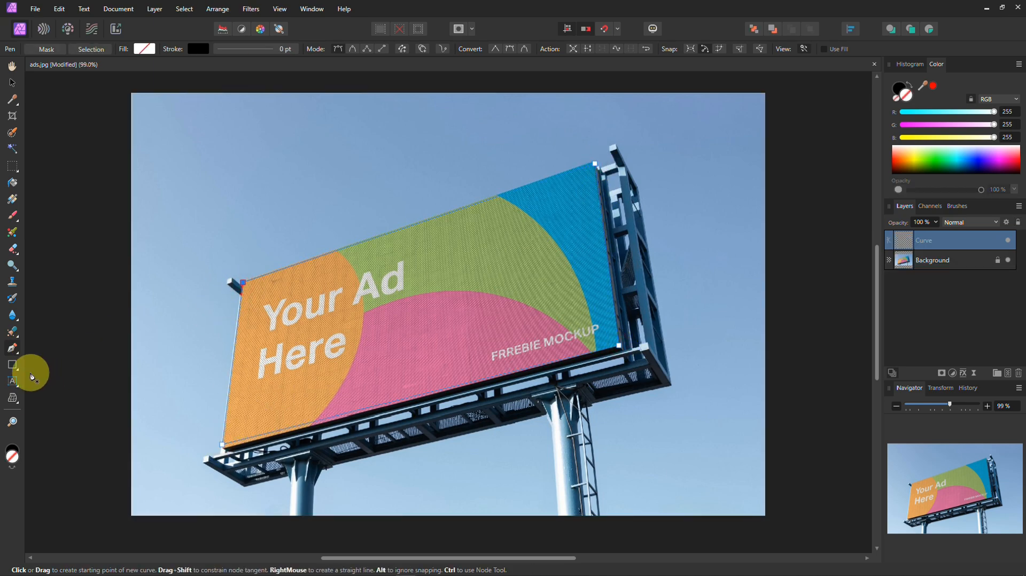
Step: Adjust the path's corner points with the Node tool to line up with the billboard's ad face
{"action": "left_click", "coordinate": [17, 352]}
{"action": "left_click", "coordinate": [56, 353]}
{"action": "scroll", "coordinate": [239, 297], "scroll_direction": "up", "scroll_amount": 8}
{"action": "left_click_drag", "start_coordinate": [258, 207], "coordinate": [263, 217]}
{"action": "scroll", "coordinate": [499, 302], "scroll_direction": "down", "scroll_amount": 10}
{"action": "scroll", "coordinate": [551, 214], "scroll_direction": "up", "scroll_amount": 3}
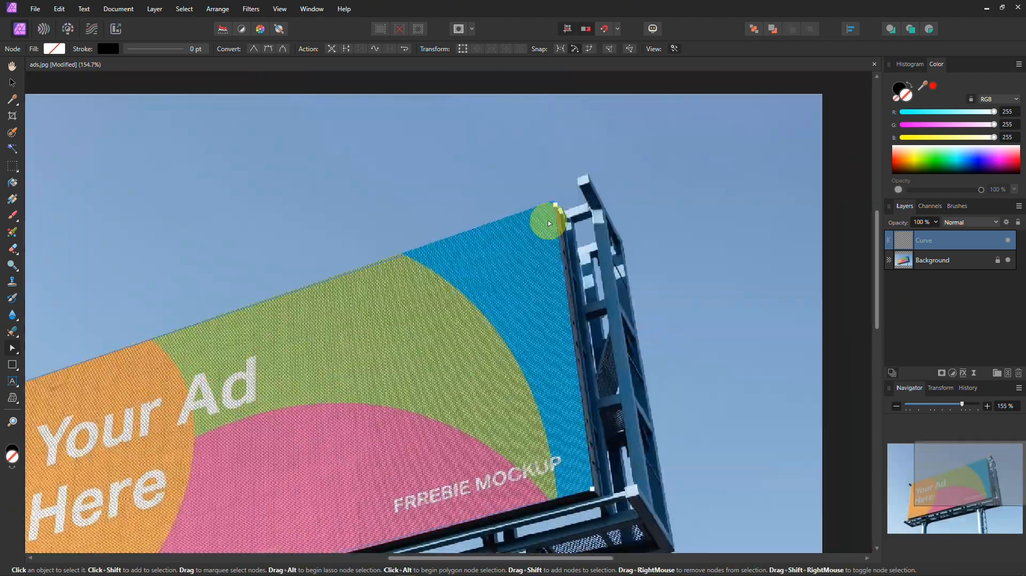
{"action": "scroll", "coordinate": [550, 223], "scroll_direction": "up", "scroll_amount": 5}
{"action": "scroll", "coordinate": [501, 464], "scroll_direction": "down", "scroll_amount": 6}
{"action": "scroll", "coordinate": [568, 360], "scroll_direction": "up", "scroll_amount": 5}
{"action": "scroll", "coordinate": [466, 451], "scroll_direction": "down", "scroll_amount": 5}
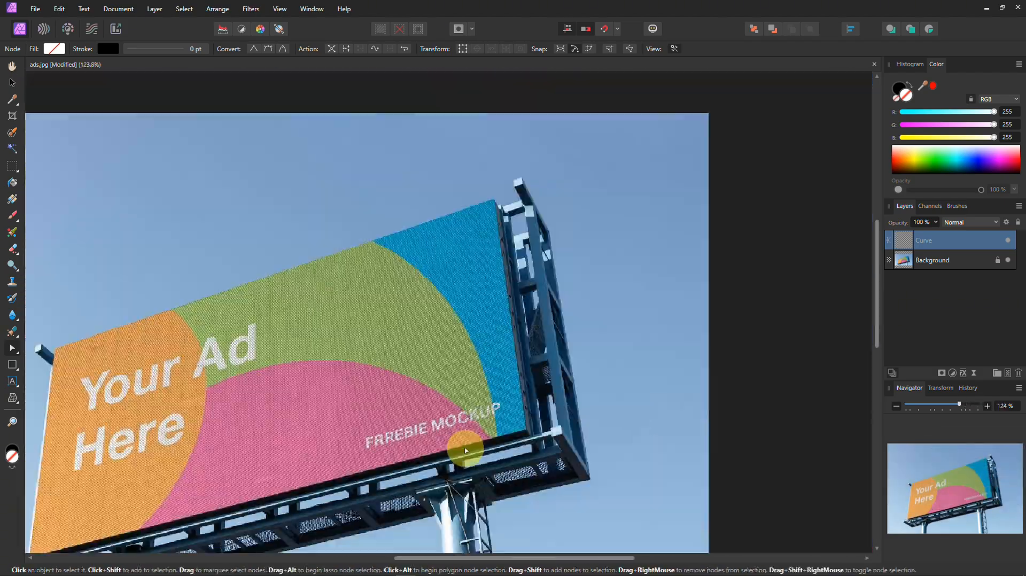
{"action": "scroll", "coordinate": [466, 451], "scroll_direction": "down", "scroll_amount": 3}
{"action": "scroll", "coordinate": [536, 324], "scroll_direction": "up", "scroll_amount": 9}
{"action": "left_click_drag", "start_coordinate": [536, 324], "coordinate": [515, 323]}
{"action": "scroll", "coordinate": [515, 323], "scroll_direction": "down", "scroll_amount": 7}
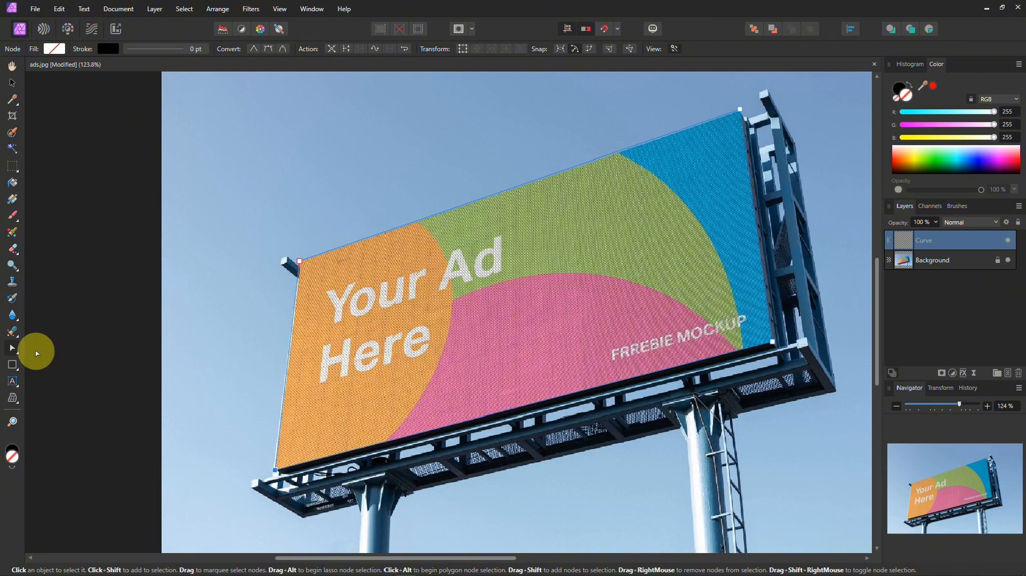
Step: Convert the Pen tool curve into a selection and delete the ad artwork inside it
{"action": "left_click", "coordinate": [13, 348]}
{"action": "left_click", "coordinate": [53, 349]}
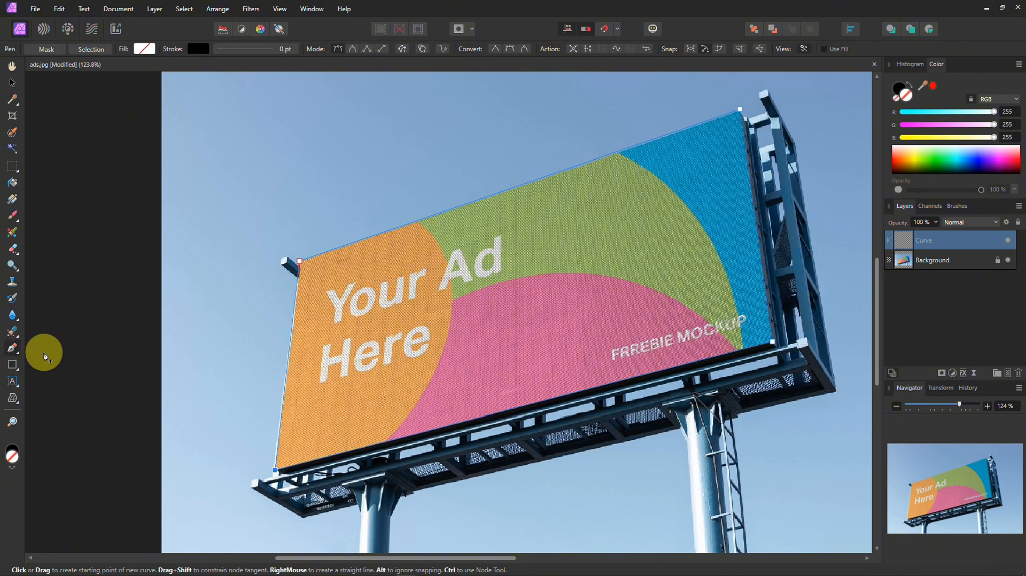
{"action": "left_click", "coordinate": [91, 49]}
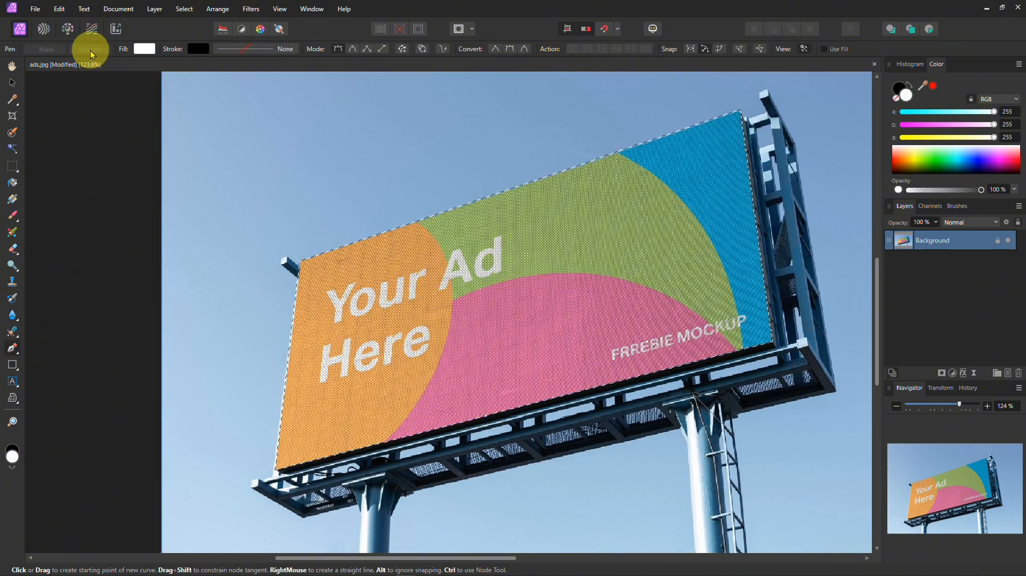
{"action": "key", "text": "Delete"}
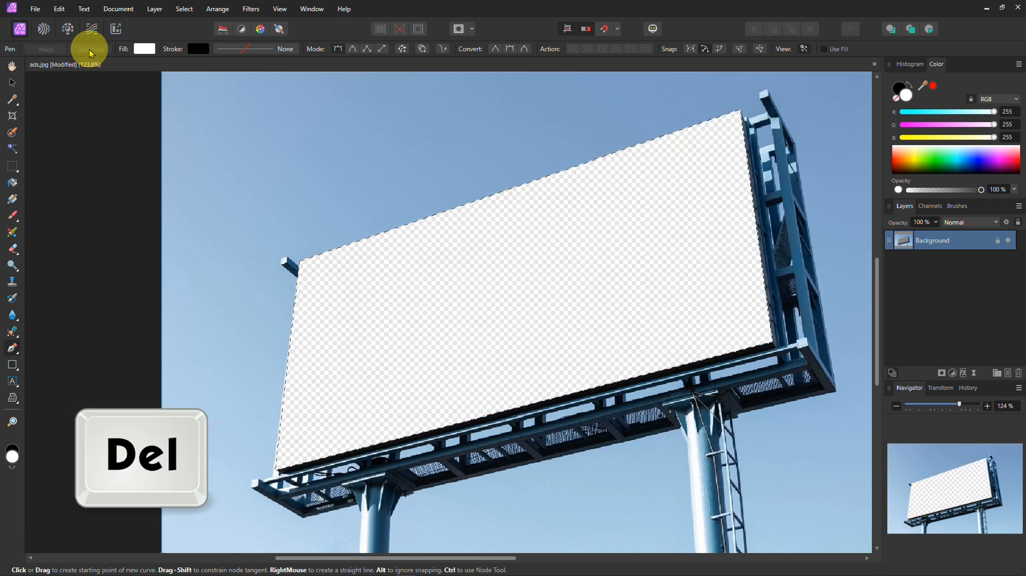
Step: Flood-fill the emptied billboard area with green (RGB 0, 176, 7) and deselect it
{"action": "left_click", "coordinate": [12, 183]}
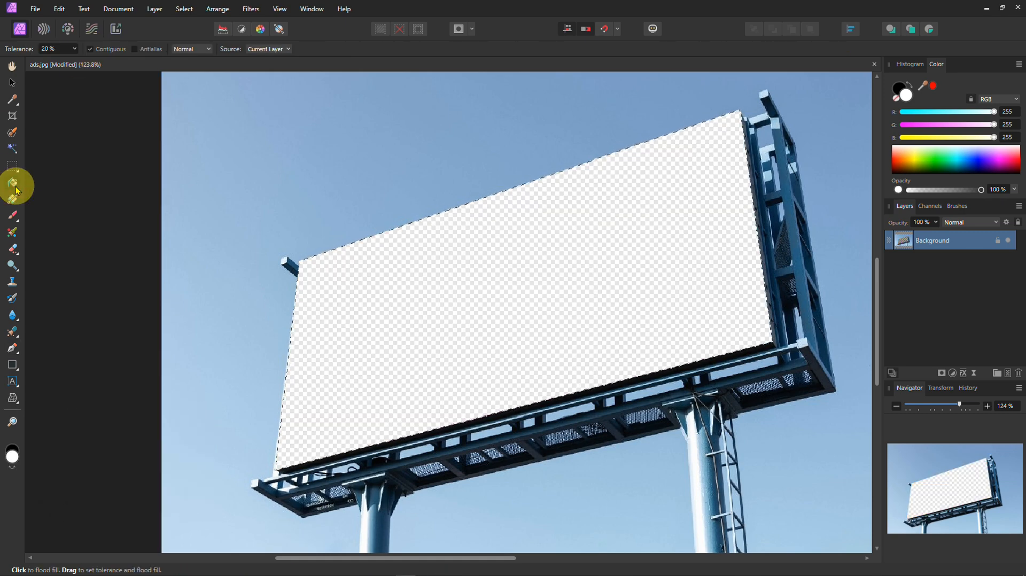
{"action": "left_click", "coordinate": [922, 169]}
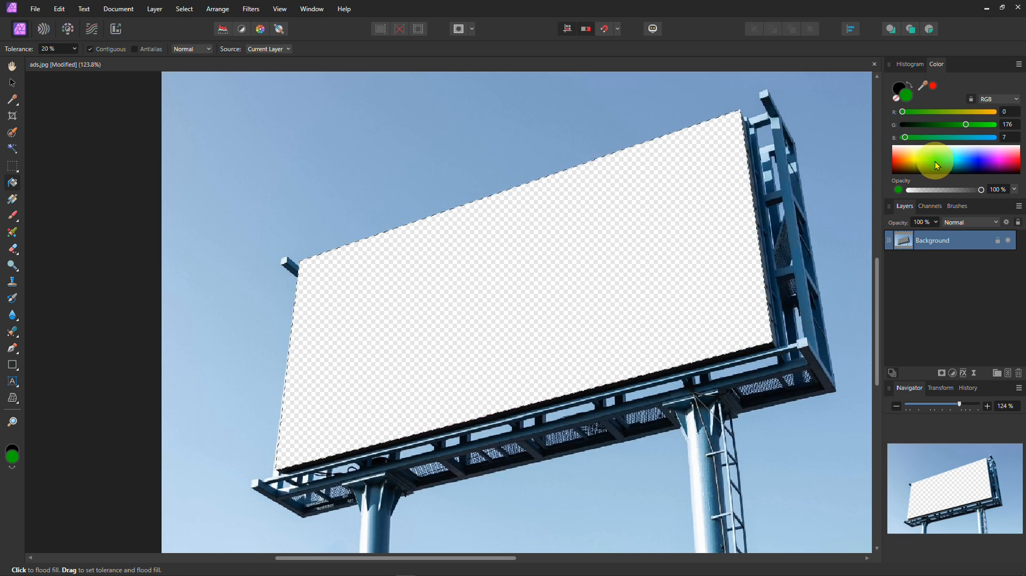
{"action": "left_click", "coordinate": [635, 191]}
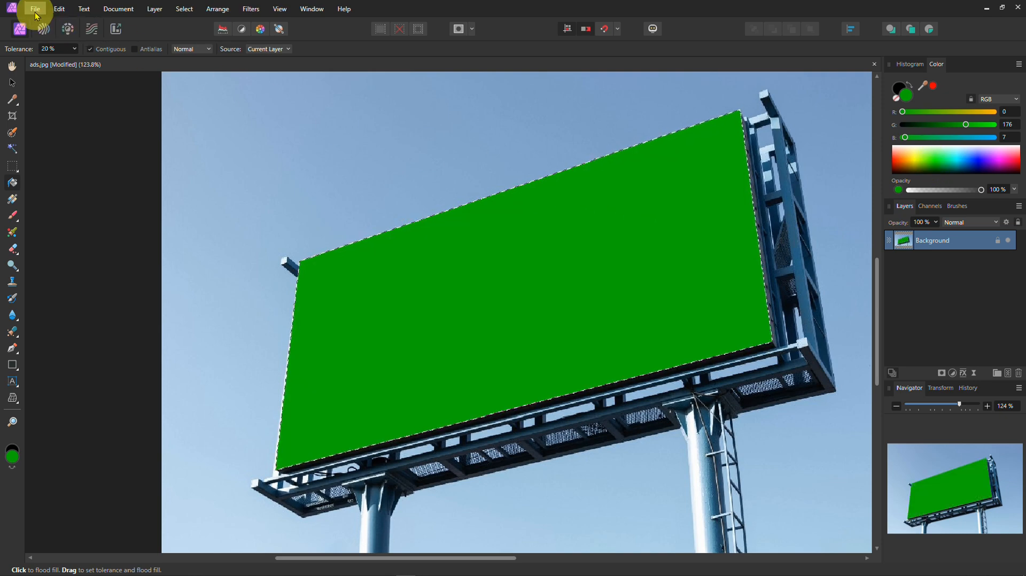
{"action": "key", "text": "ctrl+d"}
{"action": "left_click", "coordinate": [36, 10]}
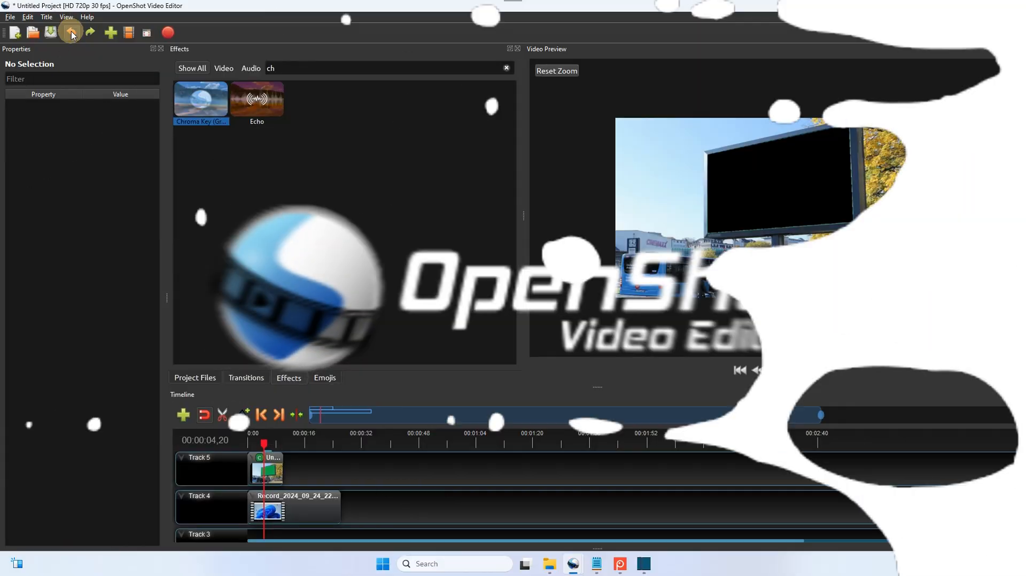
Step: Switch to OpenShot and undo the last transformations of the recording clip on Track 4
{"action": "left_click", "coordinate": [307, 505]}
{"action": "left_click", "coordinate": [259, 458]}
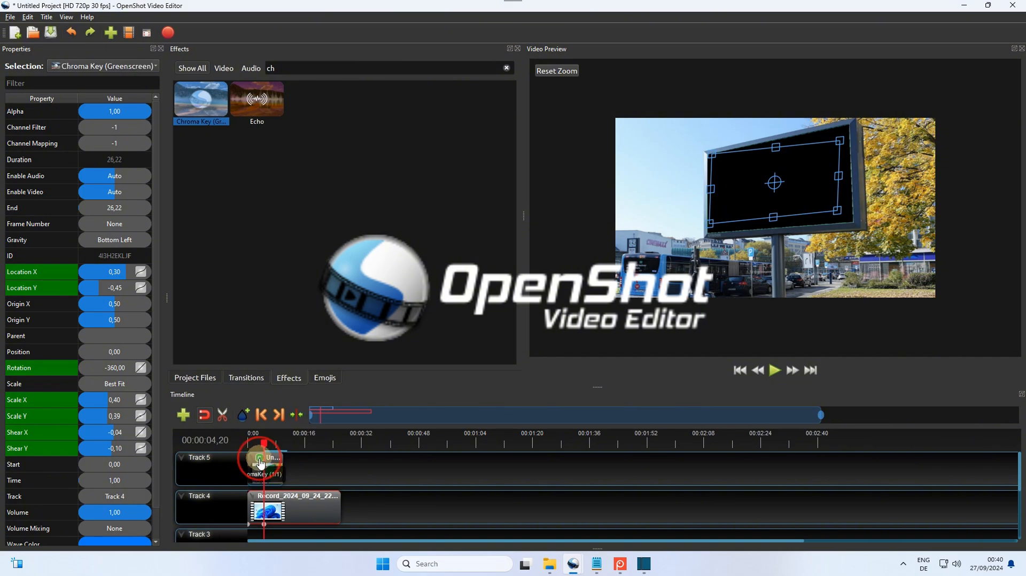
{"action": "left_click", "coordinate": [286, 507]}
{"action": "left_click", "coordinate": [71, 33]}
{"action": "left_click", "coordinate": [71, 33]}
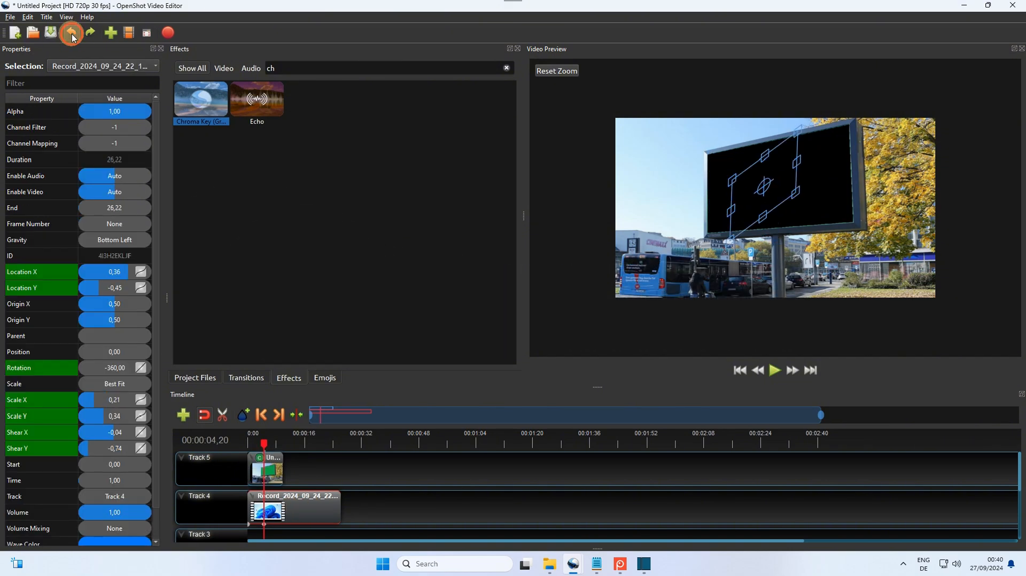
Step: Replace the recording clip on Track 4 with the "How to outline an Image" video from the project files
{"action": "left_click", "coordinate": [195, 377]}
{"action": "key", "text": "Delete"}
{"action": "left_click_drag", "start_coordinate": [311, 107], "coordinate": [264, 508]}
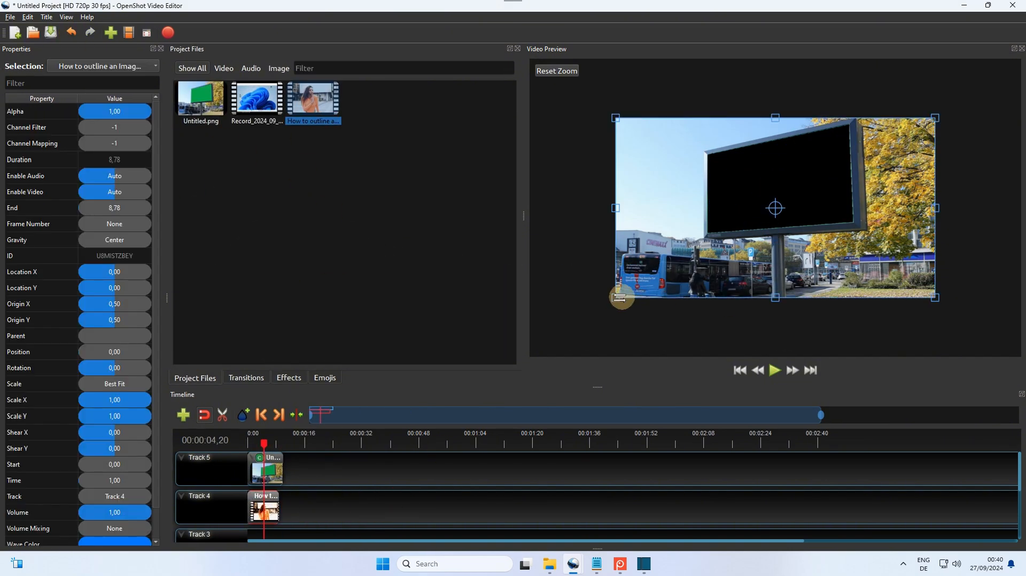
Step: Scale the clip to about 0.37 by 0.34, rotate it to about -3.7 and move it onto the billboard's screen area
{"action": "left_click_drag", "start_coordinate": [619, 297], "coordinate": [683, 284]}
{"action": "left_click_drag", "start_coordinate": [869, 284], "coordinate": [848, 237]}
{"action": "left_click_drag", "start_coordinate": [855, 241], "coordinate": [856, 231]}
{"action": "left_click_drag", "start_coordinate": [776, 208], "coordinate": [772, 184]}
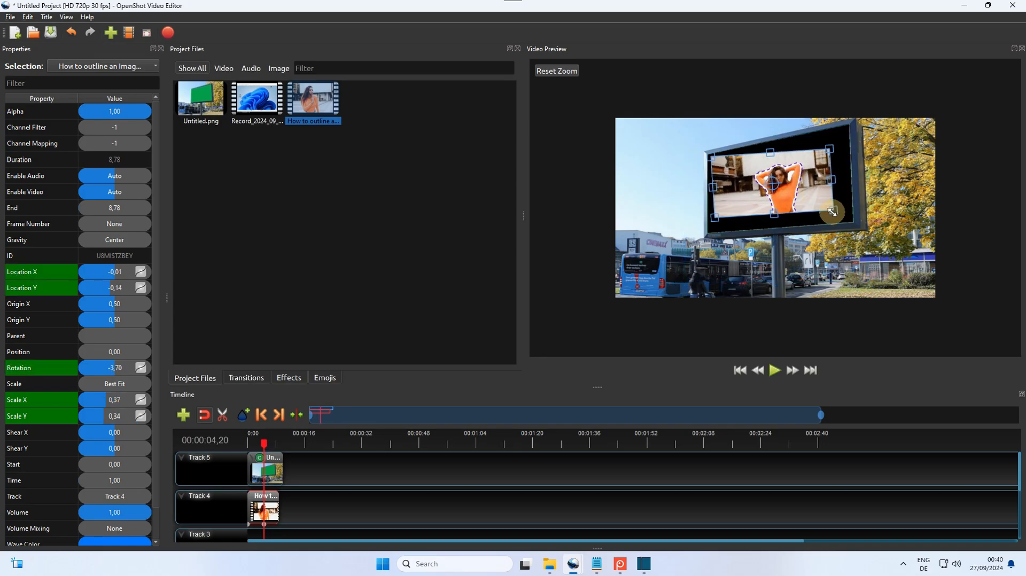
Step: Try to match the billboard's perspective by resizing, skewing and repositioning the clip in the preview
{"action": "left_click_drag", "start_coordinate": [829, 217], "coordinate": [790, 223]}
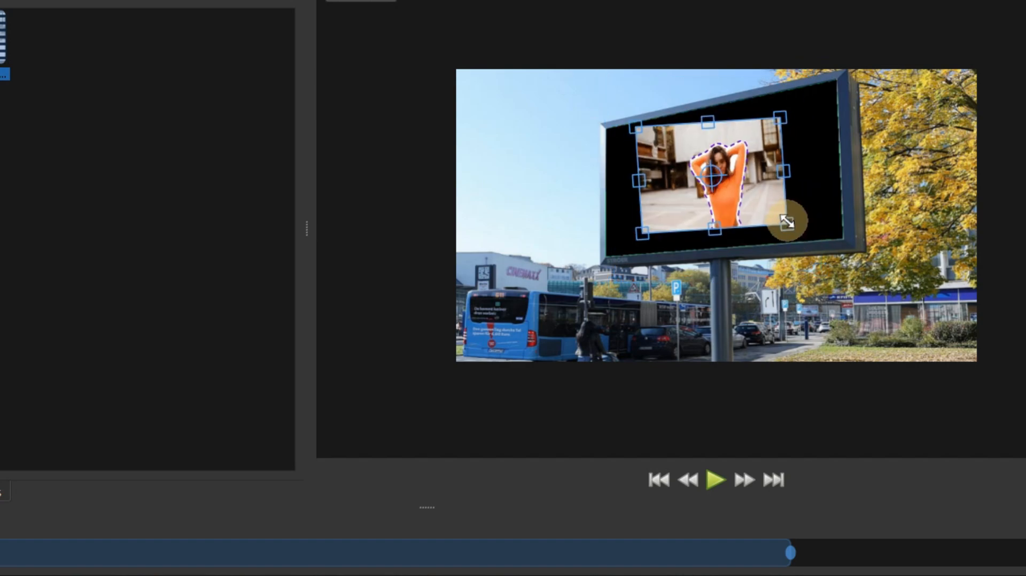
{"action": "left_click_drag", "start_coordinate": [785, 179], "coordinate": [807, 140]}
{"action": "left_click_drag", "start_coordinate": [805, 210], "coordinate": [827, 221]}
{"action": "mouse_move", "coordinate": [716, 181]}
{"action": "left_mouse_down"}
{"action": "mouse_move", "coordinate": [751, 184]}
{"action": "mouse_move", "coordinate": [736, 181]}
{"action": "left_mouse_up"}
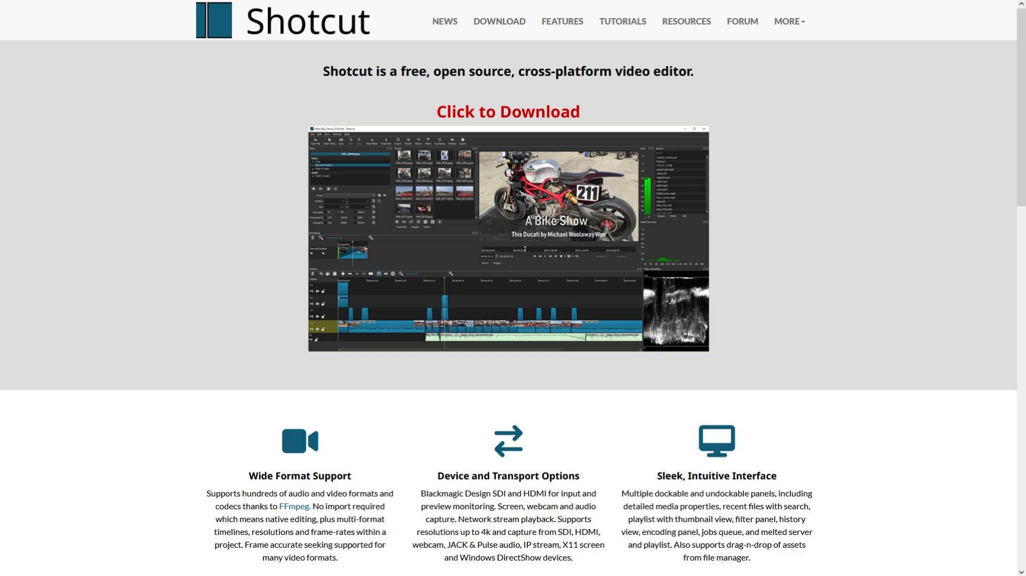
Step: In the browser, open Shotcut's download page and download the Windows portable zip for Windows 10/11 on Intel or AMD
{"action": "left_click", "coordinate": [396, 281]}
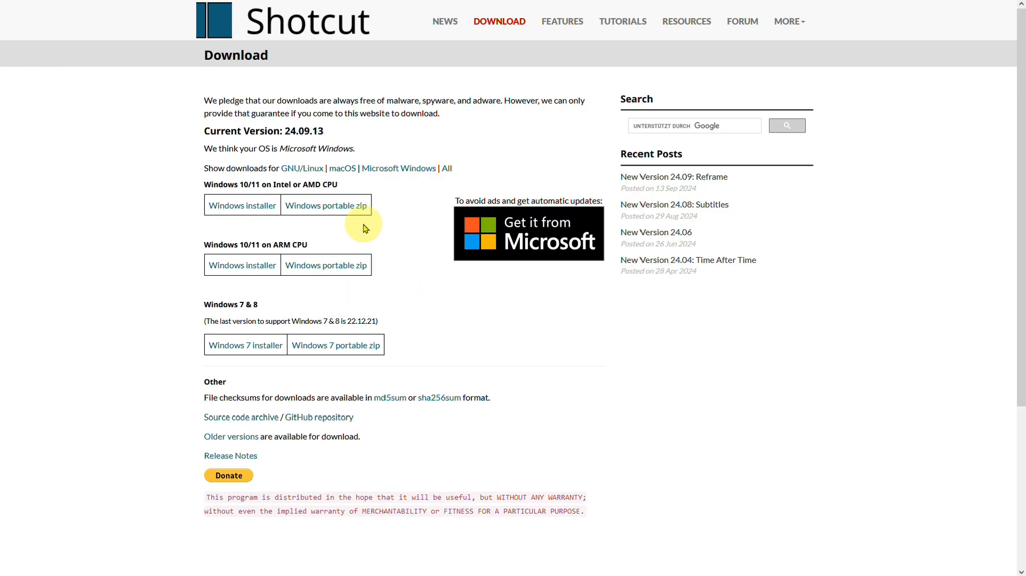
{"action": "left_click", "coordinate": [326, 207]}
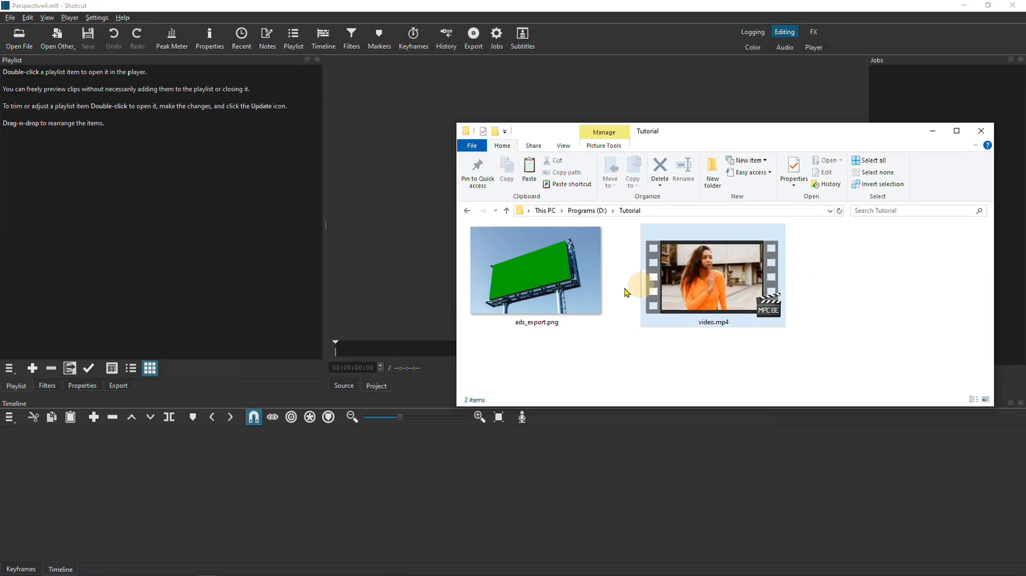
Step: Switch to Shotcut, place video.mp4 at the start of the timeline and add a second video track above it
{"action": "left_click_drag", "start_coordinate": [668, 278], "coordinate": [85, 479]}
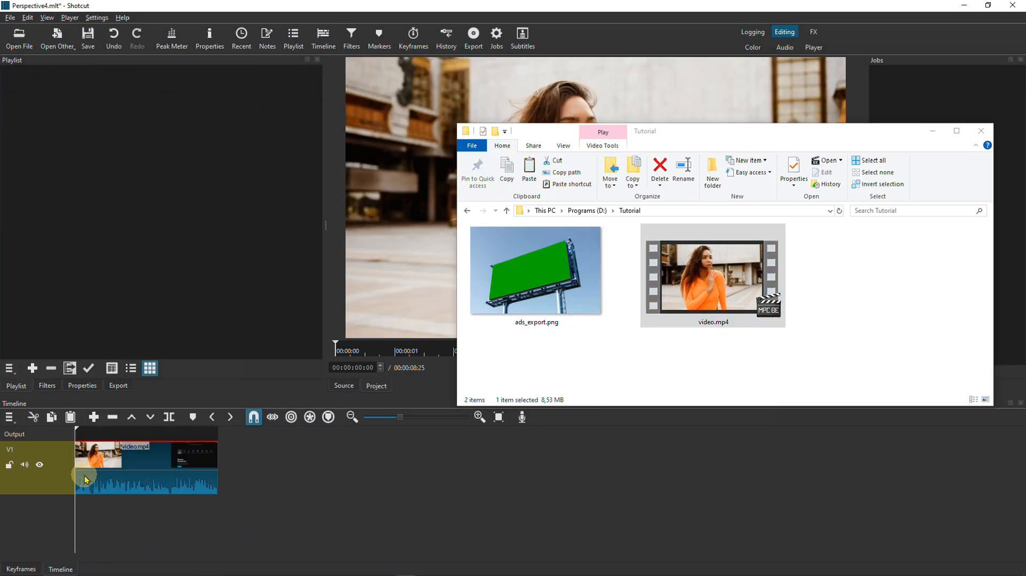
{"action": "left_click", "coordinate": [9, 417]}
{"action": "mouse_move", "coordinate": [32, 432]}
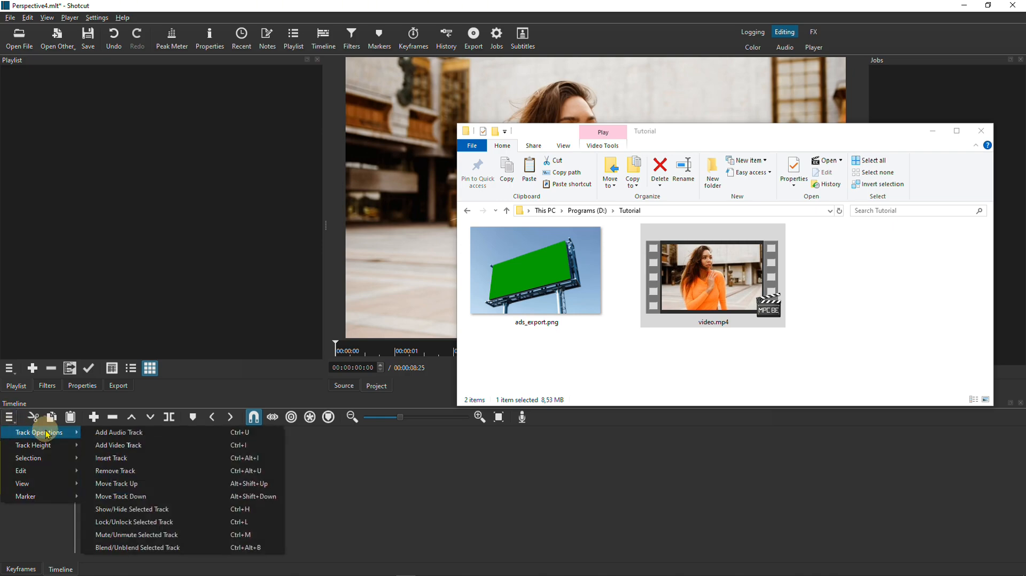
{"action": "left_click", "coordinate": [152, 466]}
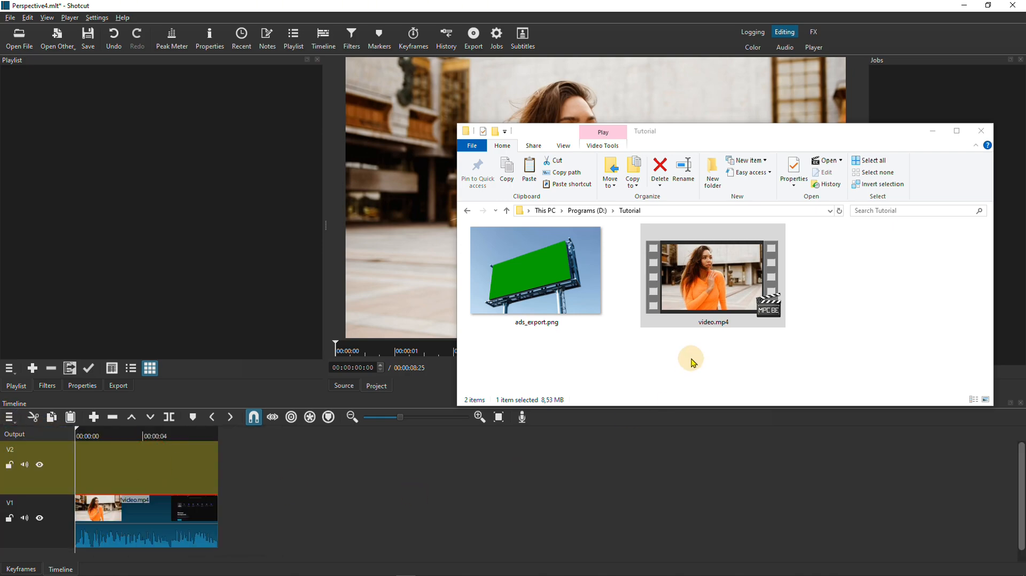
Step: Place ads_export.png at the start of track V2 and extend it to the length of video.mp4
{"action": "left_click_drag", "start_coordinate": [531, 275], "coordinate": [208, 498]}
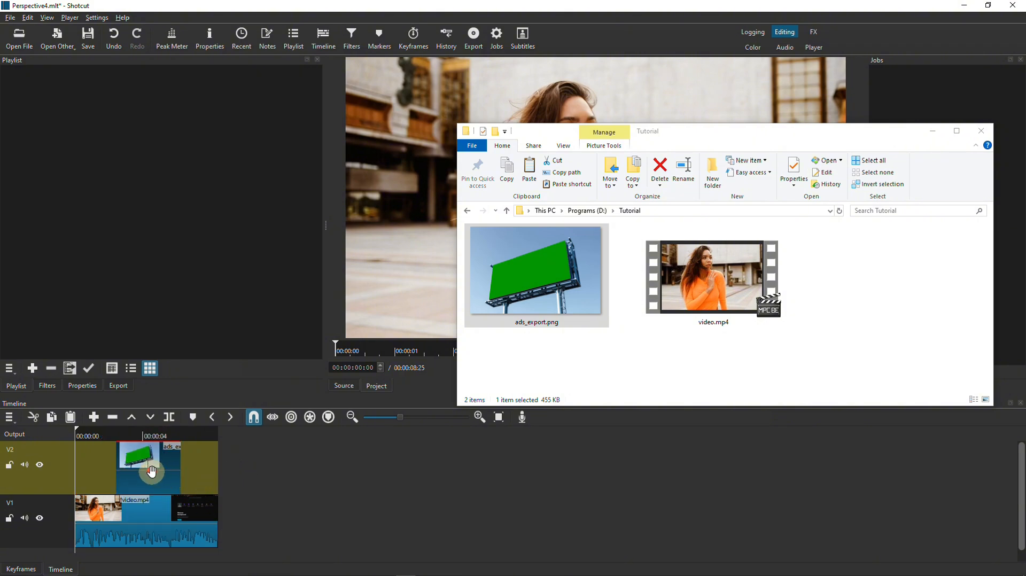
{"action": "left_click_drag", "start_coordinate": [152, 471], "coordinate": [223, 472]}
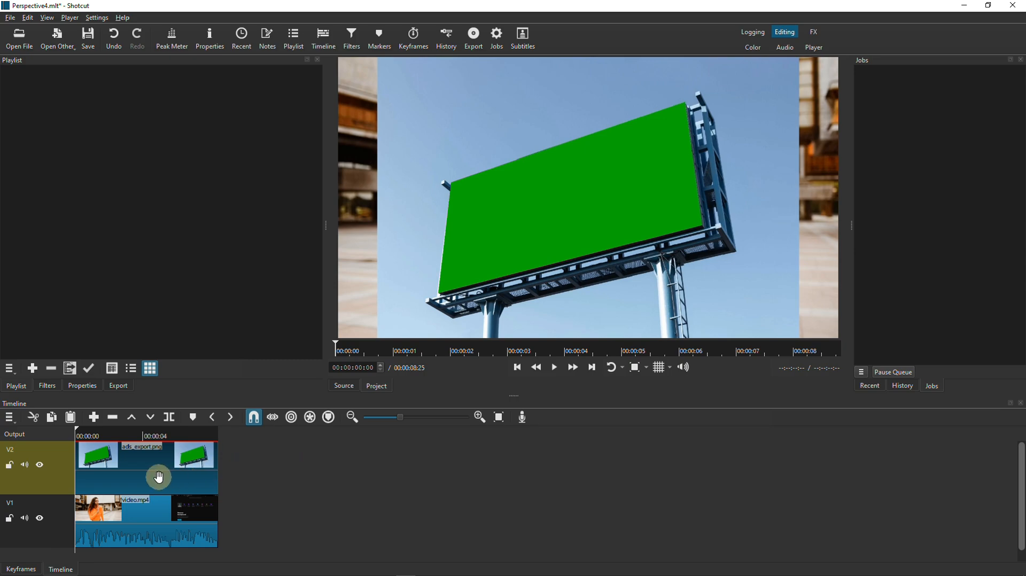
Step: Search the filters for "chroma" and add Chroma Key: Advanced to ads_export.png
{"action": "left_click", "coordinate": [48, 386]}
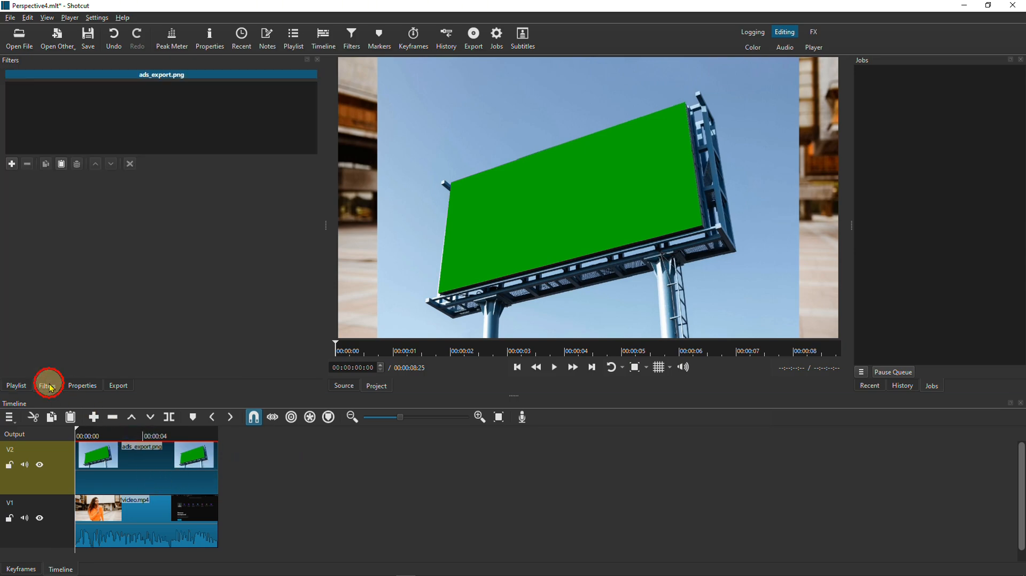
{"action": "left_click", "coordinate": [13, 164]}
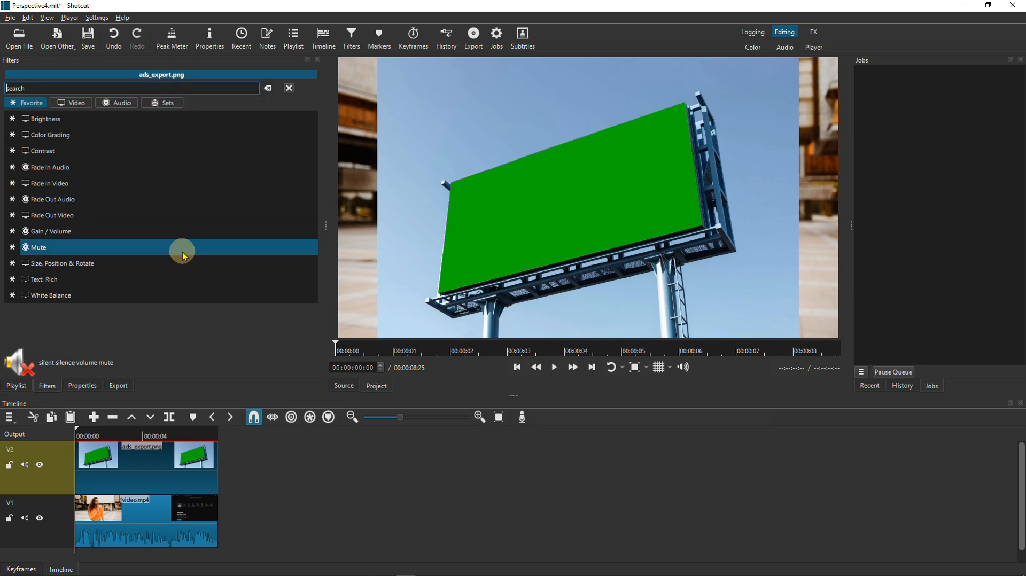
{"action": "type", "text": "chroma"}
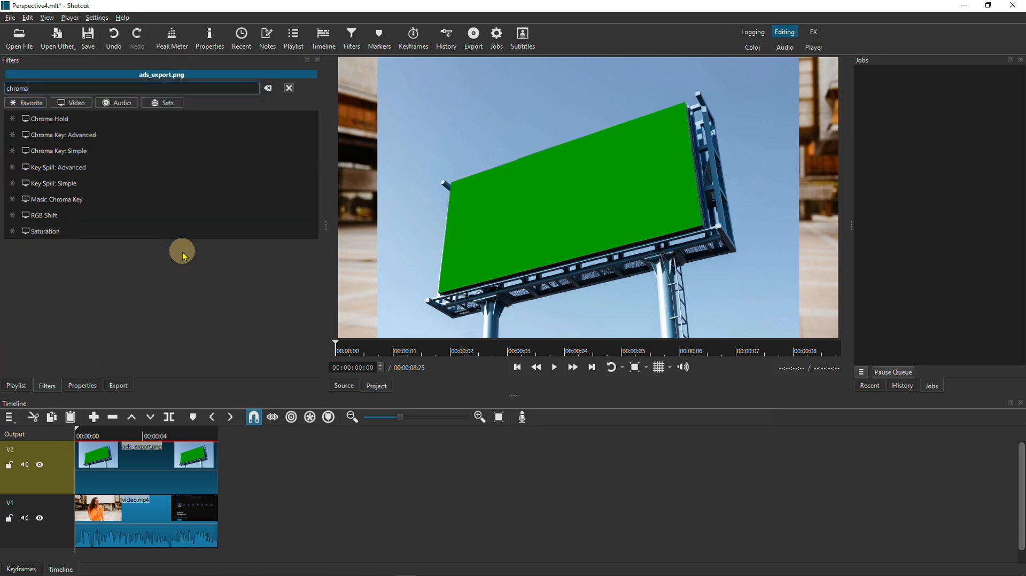
{"action": "left_click", "coordinate": [133, 136]}
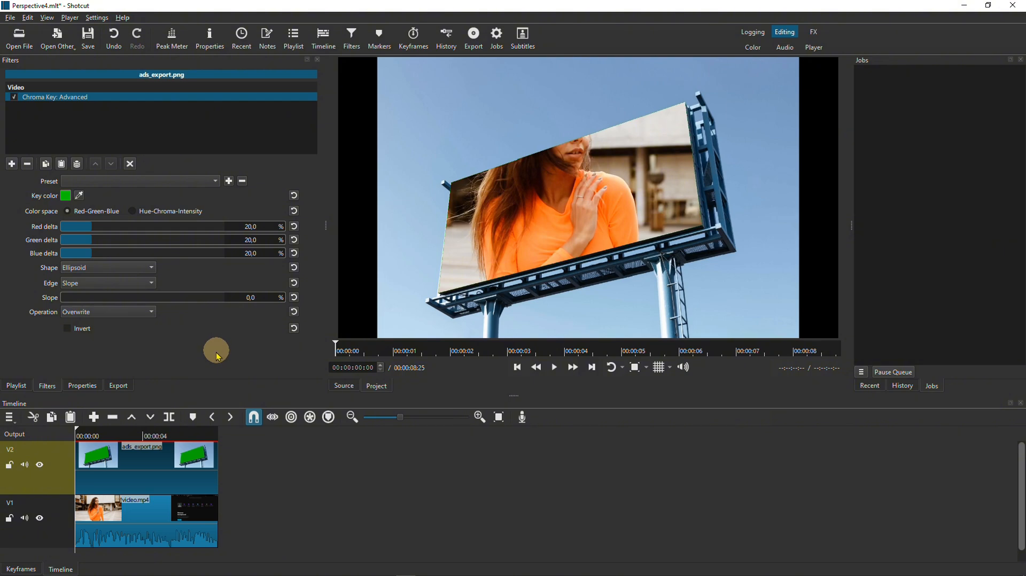
Step: Select video.mp4 on track V1, search its filters for "pin" and add the Corner Pin filter
{"action": "left_click", "coordinate": [153, 511]}
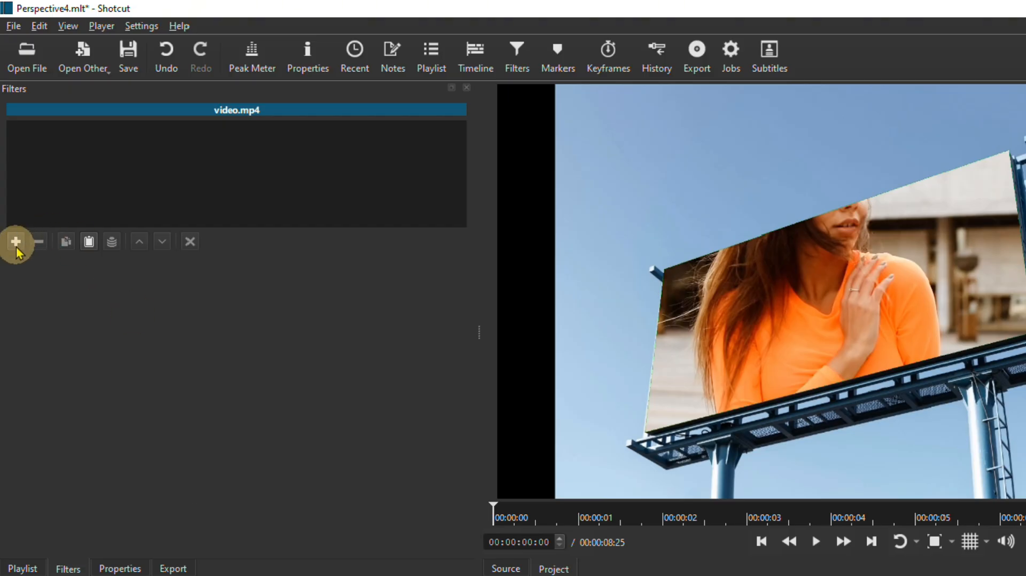
{"action": "left_click", "coordinate": [11, 163]}
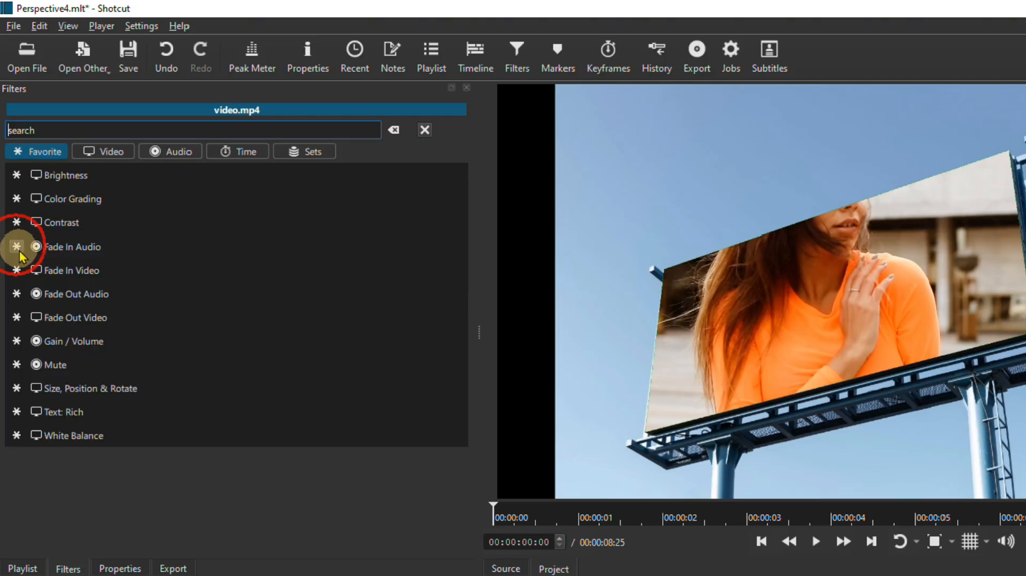
{"action": "type", "text": "p"}
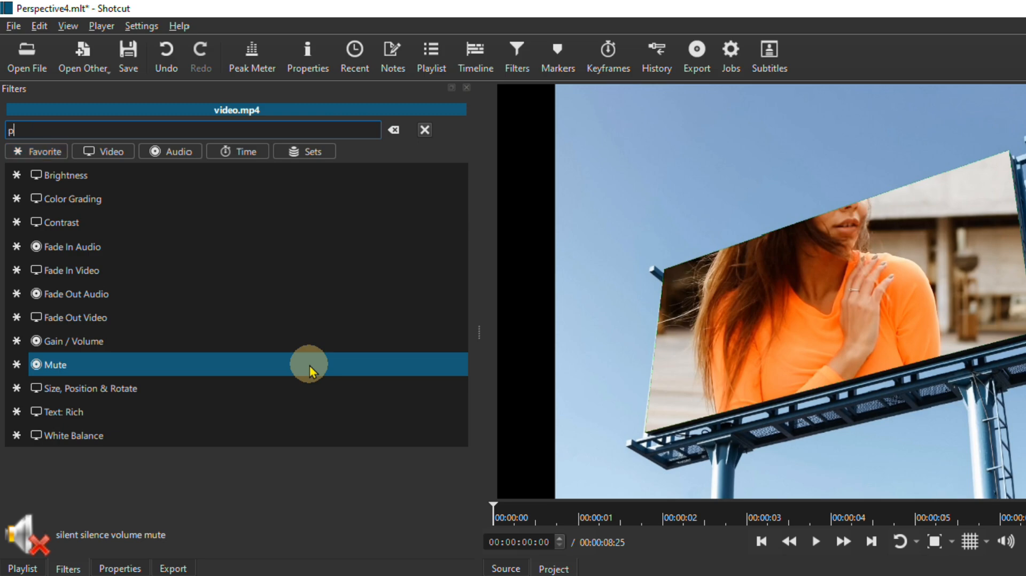
{"action": "type", "text": "in"}
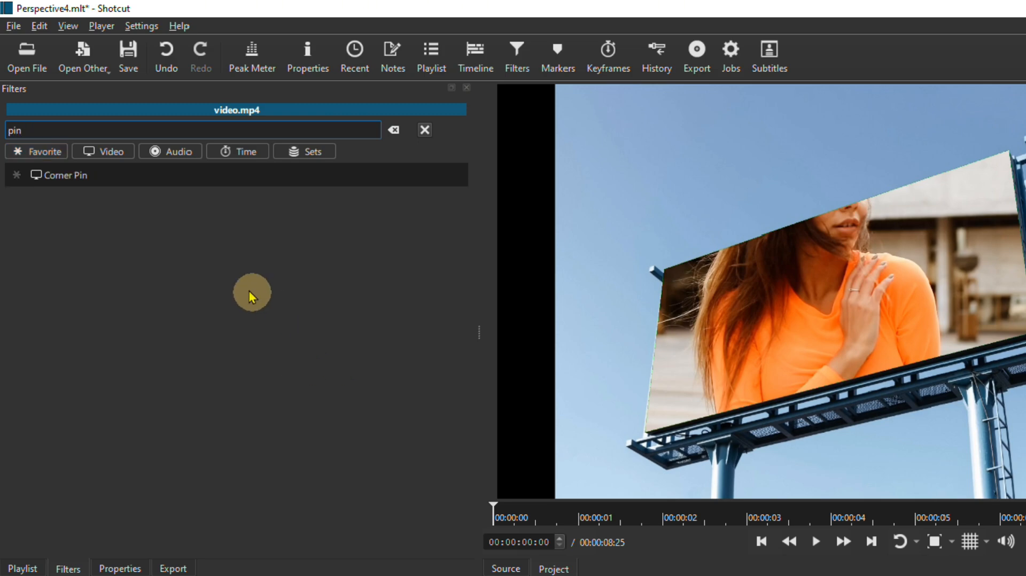
{"action": "left_click", "coordinate": [108, 183]}
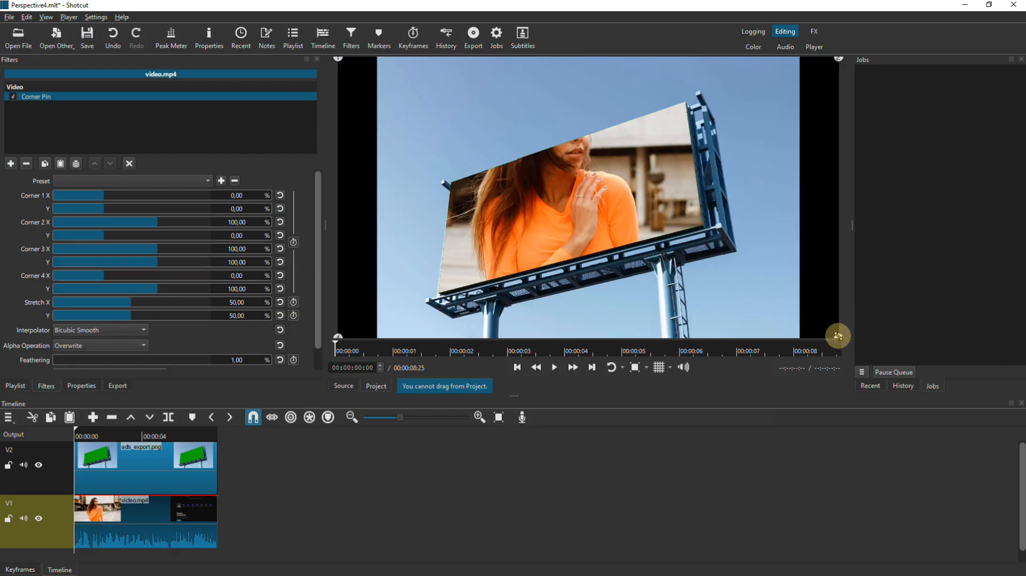
Step: Move video.mp4's four Corner Pin points onto the billboard panel's matching corners, with corner 4 at about 19% X and 85% Y
{"action": "left_click_drag", "start_coordinate": [838, 335], "coordinate": [713, 233]}
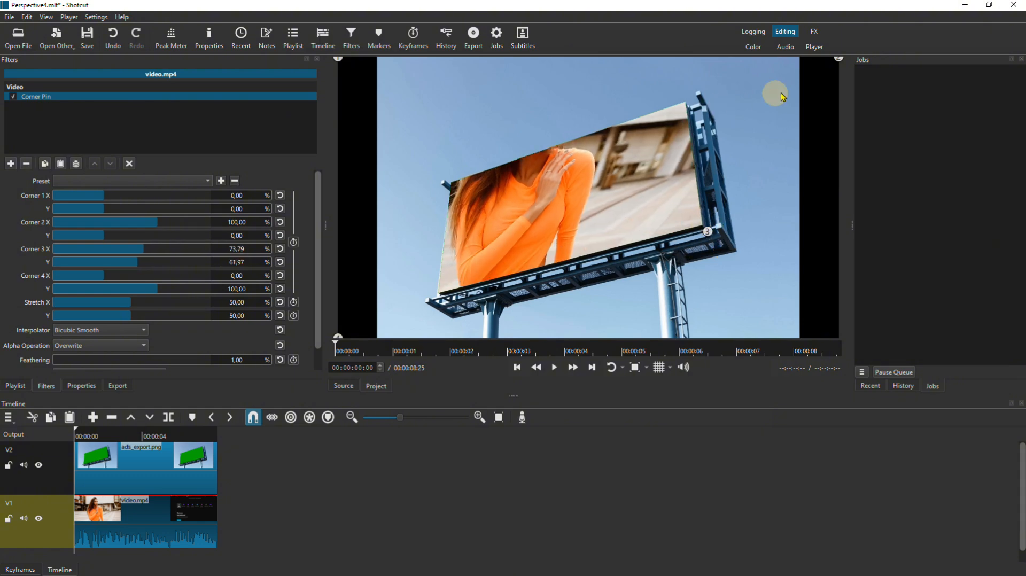
{"action": "left_click_drag", "start_coordinate": [838, 57], "coordinate": [695, 108]}
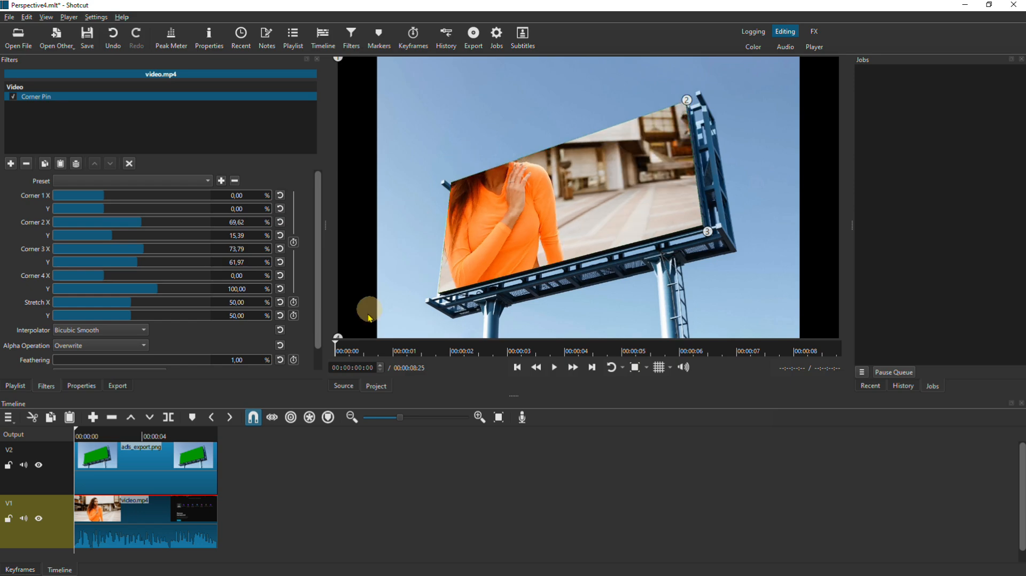
{"action": "left_click_drag", "start_coordinate": [338, 337], "coordinate": [438, 292]}
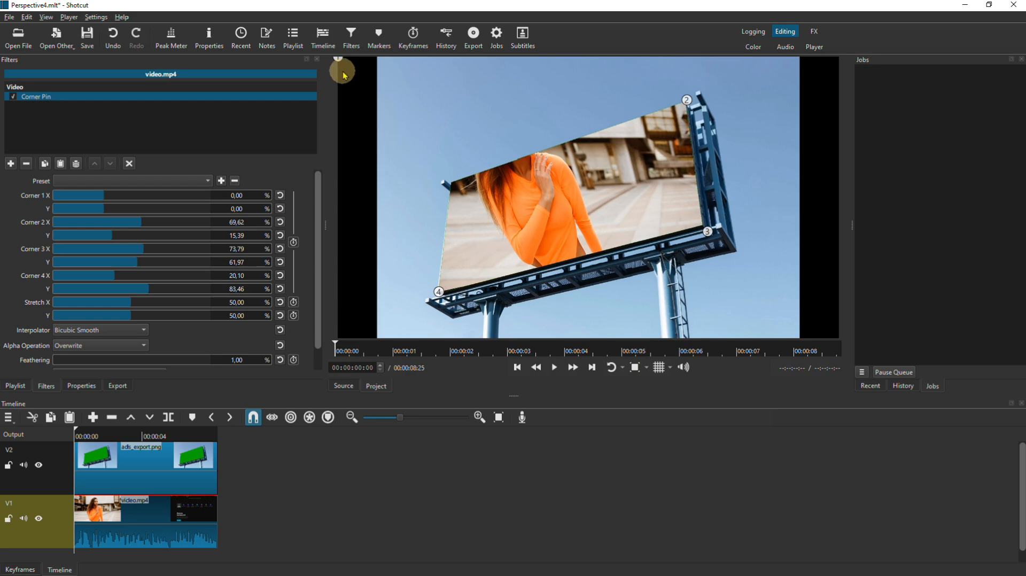
{"action": "left_click_drag", "start_coordinate": [358, 71], "coordinate": [459, 191]}
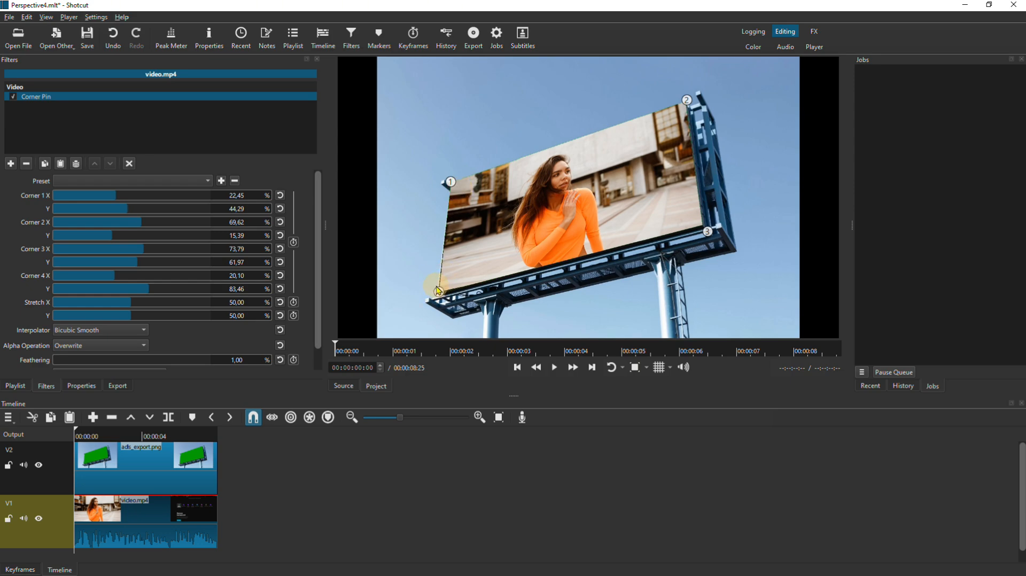
{"action": "left_click_drag", "start_coordinate": [437, 294], "coordinate": [433, 291]}
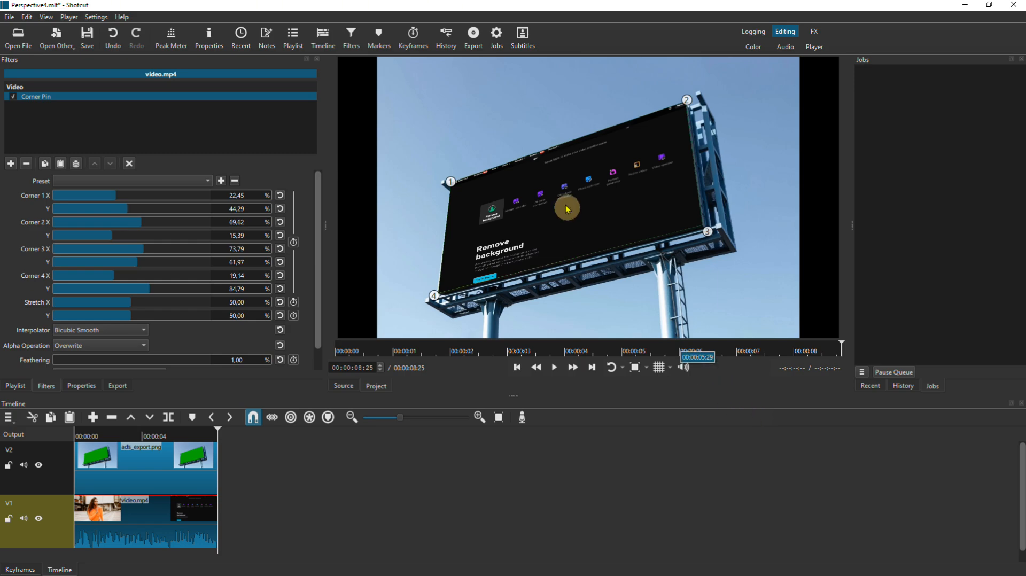
Step: Export the timeline with the default settings as Perspective4.mp4 in the Tutorial folder
{"action": "left_click", "coordinate": [472, 38]}
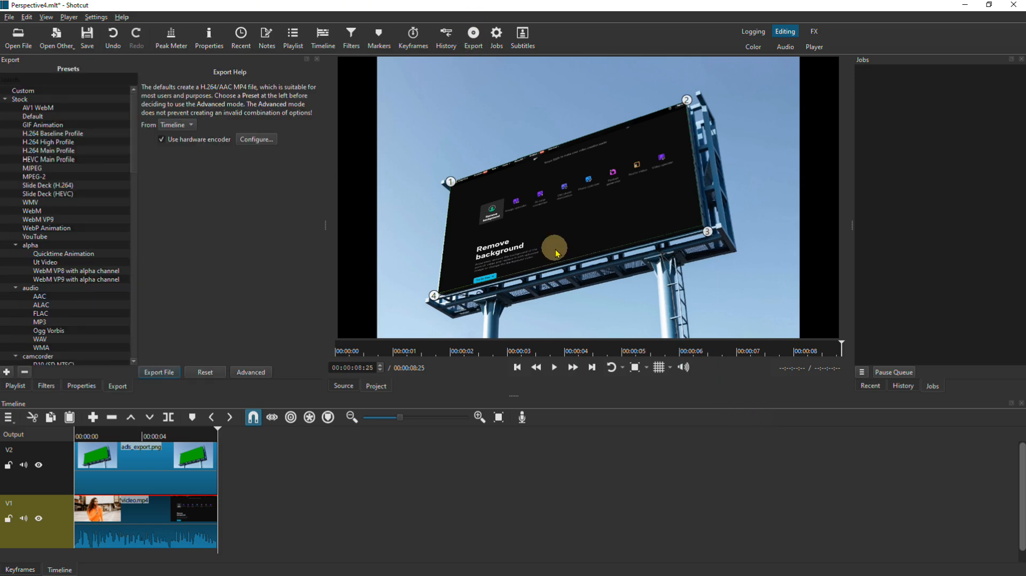
{"action": "left_click", "coordinate": [171, 374]}
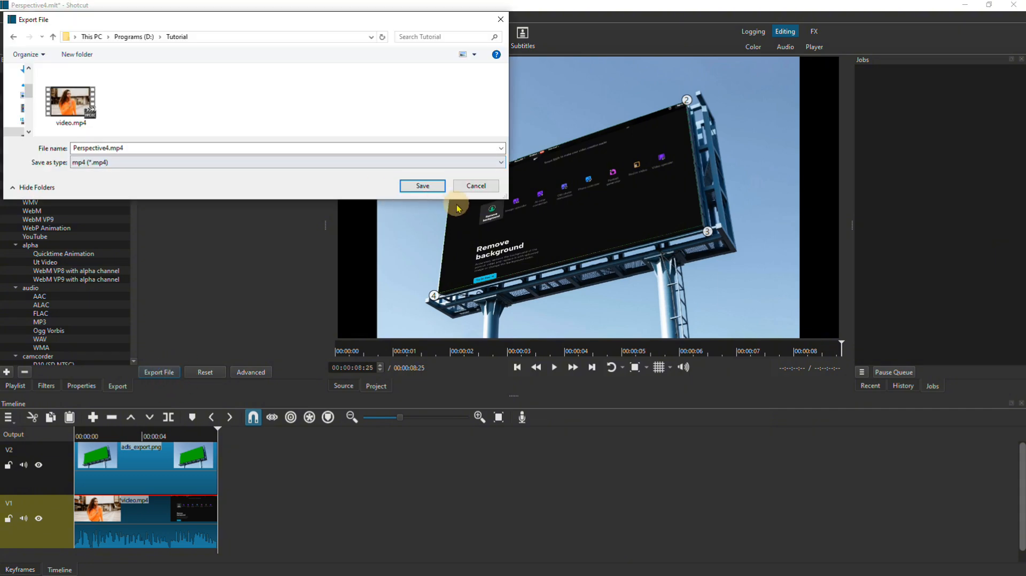
{"action": "left_click", "coordinate": [422, 186]}
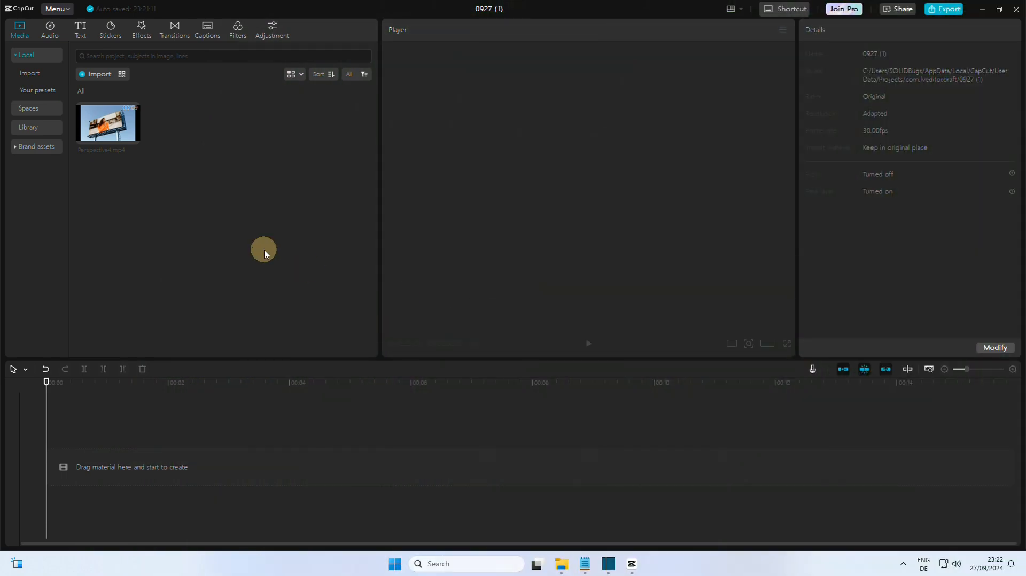
Step: Switch to CapCut, add Perspective4.mp4 to the timeline and play it in full screen
{"action": "left_click", "coordinate": [133, 138]}
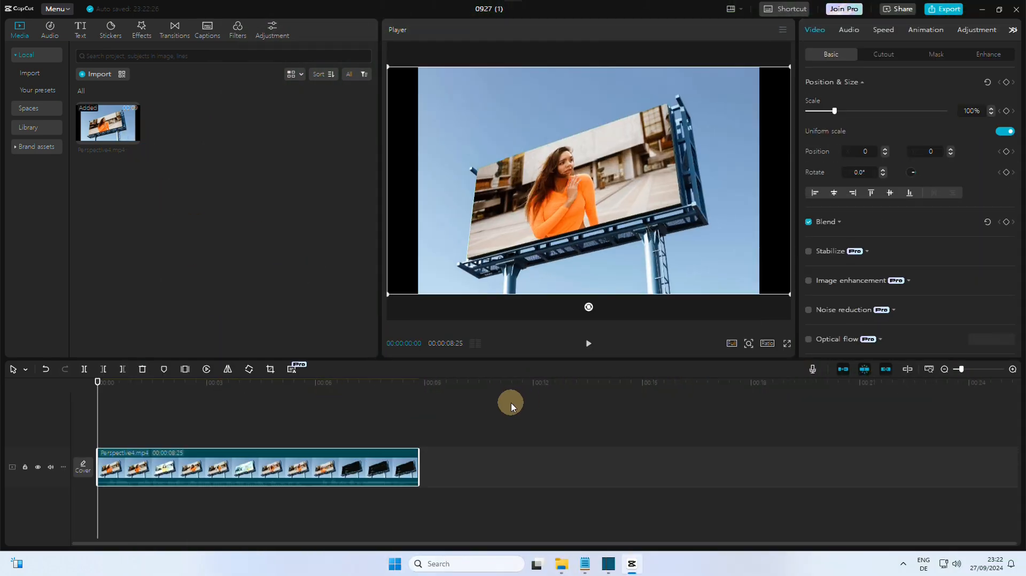
{"action": "left_click", "coordinate": [587, 345]}
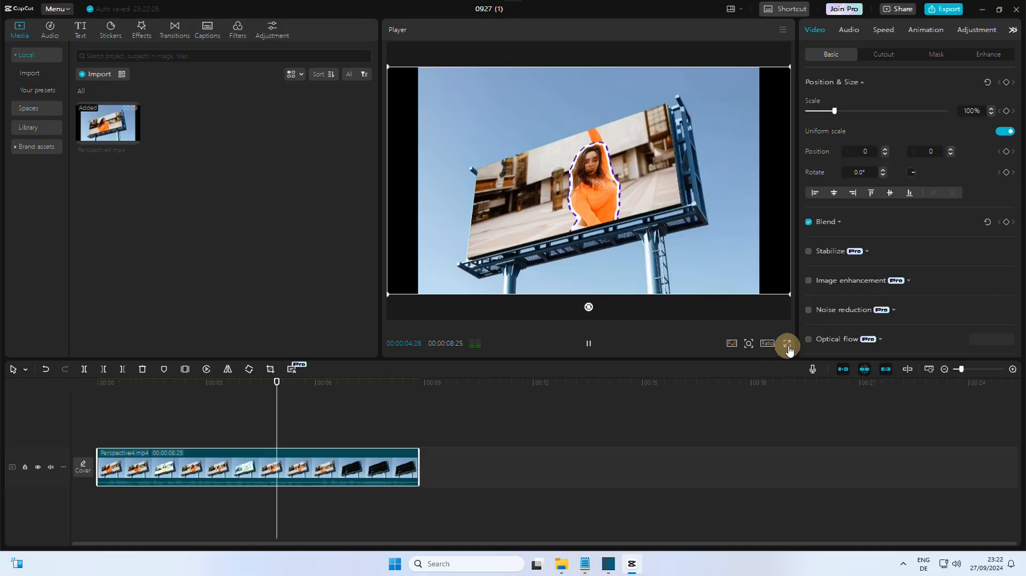
{"action": "left_click", "coordinate": [875, 557]}
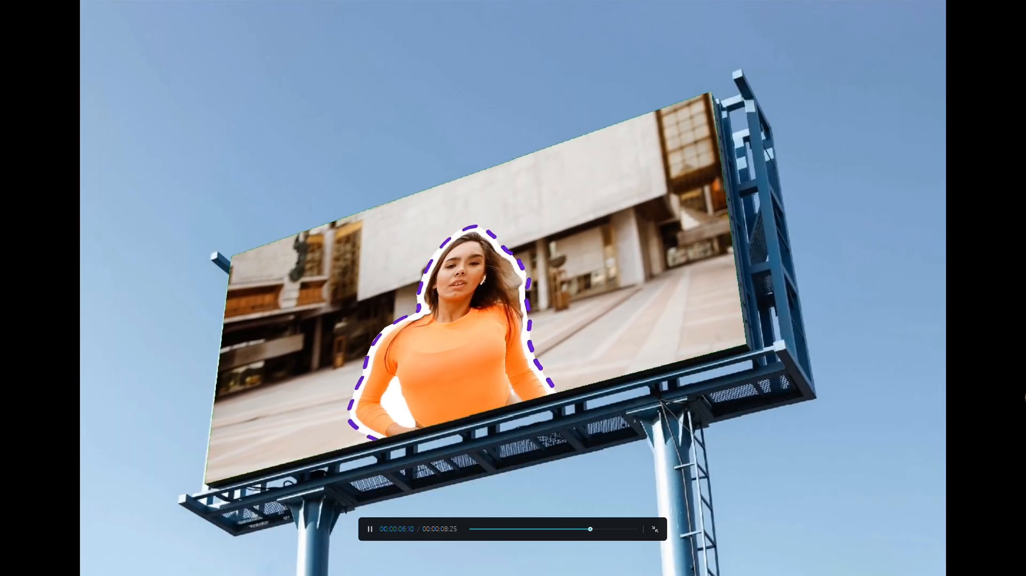